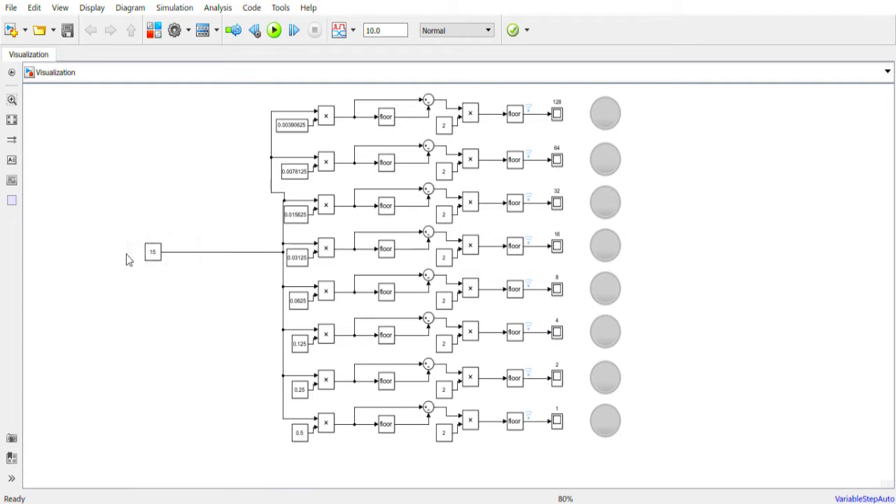
Simulate the Visualization model with constant 15, then change the constant to 237 and simulate again.
{"action": "left_click", "coordinate": [155, 258]}
{"action": "left_click", "coordinate": [273, 29]}
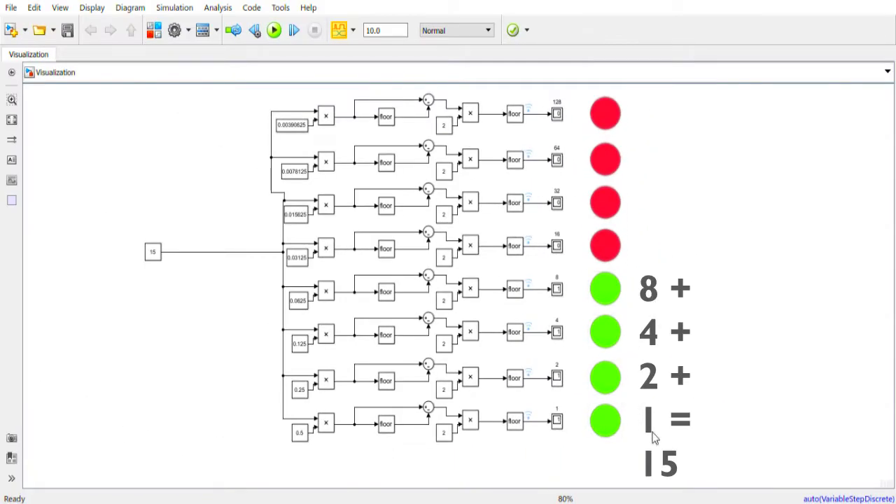
{"action": "double_click", "coordinate": [153, 252]}
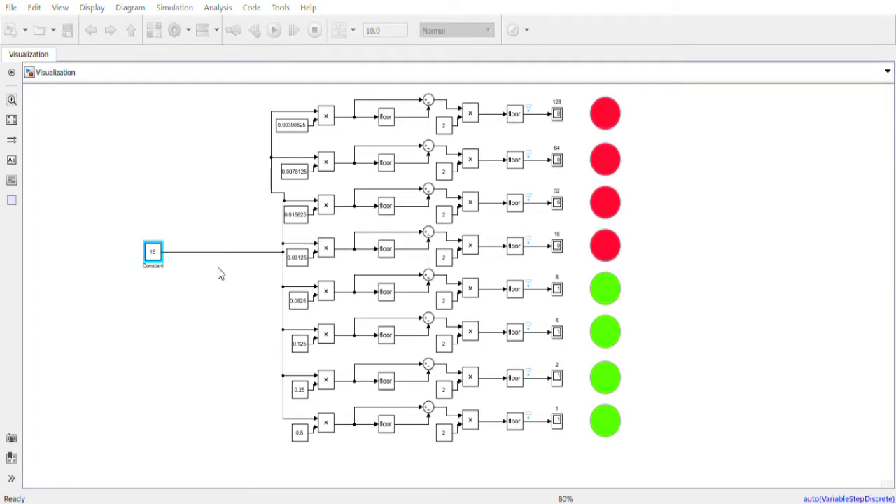
{"action": "type", "text": "237"}
{"action": "key", "text": "Return"}
{"action": "left_click", "coordinate": [273, 31]}
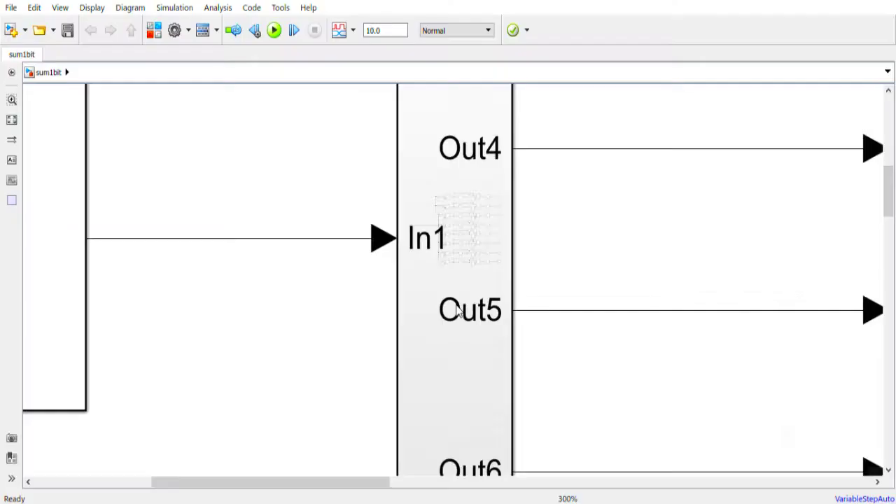
Zoom in on the sum1bit representation subsystem and deselect it.
{"action": "scroll", "coordinate": [445, 225], "scroll_direction": "up", "scroll_amount": 1}
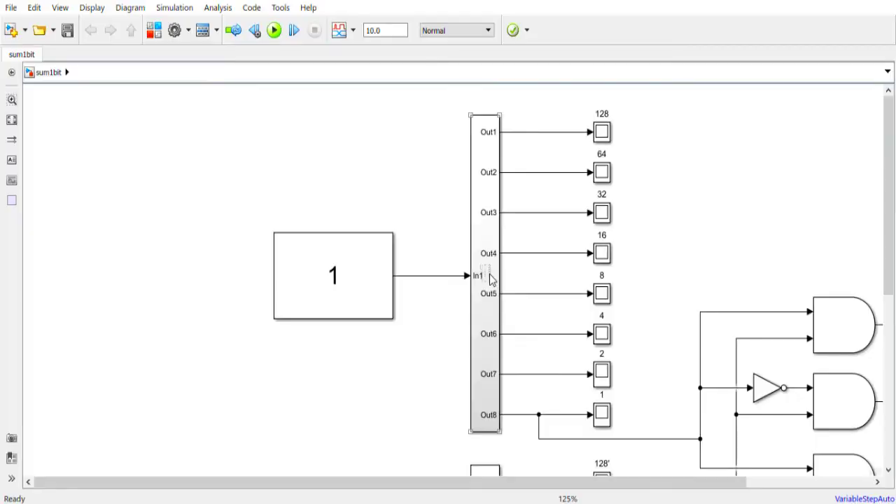
{"action": "left_click", "coordinate": [469, 378]}
{"action": "scroll", "coordinate": [637, 412], "scroll_direction": "down", "scroll_amount": 1}
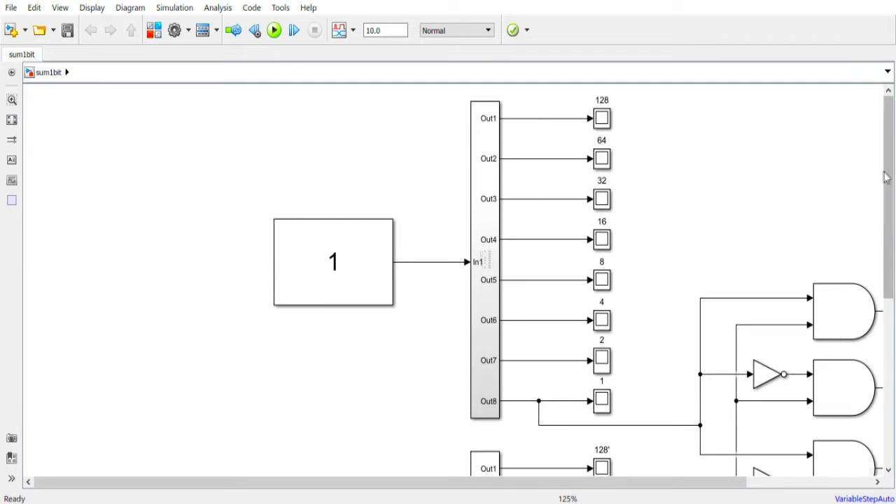
{"action": "left_click_drag", "start_coordinate": [886, 176], "coordinate": [865, 343]}
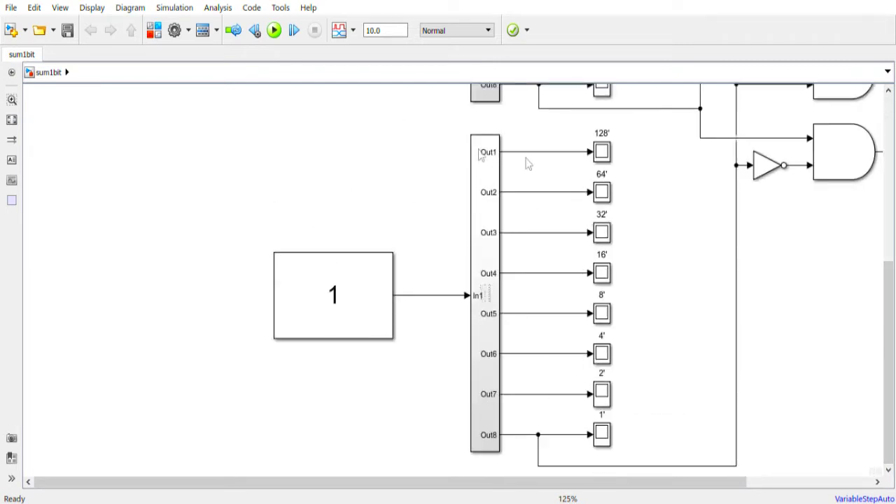
{"action": "left_click_drag", "start_coordinate": [888, 356], "coordinate": [887, 336]}
{"action": "key", "text": "space"}
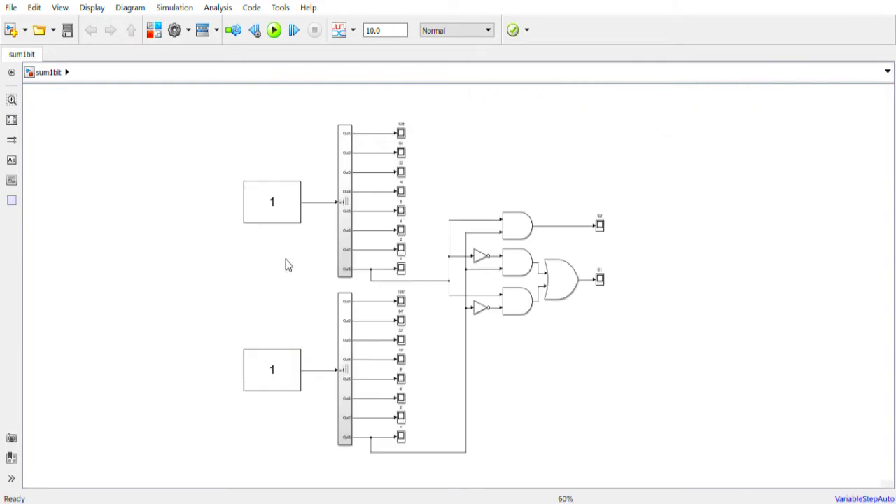
{"action": "left_click", "coordinate": [244, 203]}
{"action": "left_click", "coordinate": [260, 316]}
{"action": "scroll", "coordinate": [282, 341], "scroll_direction": "up", "scroll_amount": 4}
{"action": "left_click", "coordinate": [680, 186]}
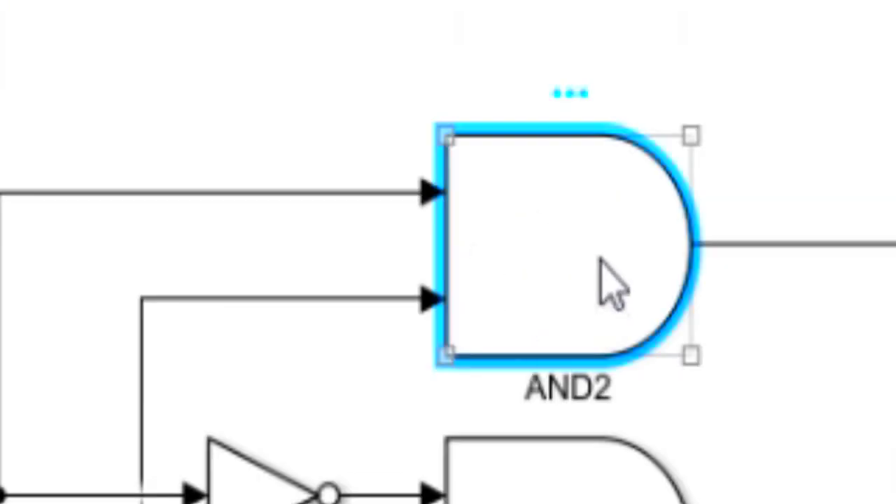
{"action": "left_click", "coordinate": [726, 288]}
{"action": "left_click", "coordinate": [595, 261]}
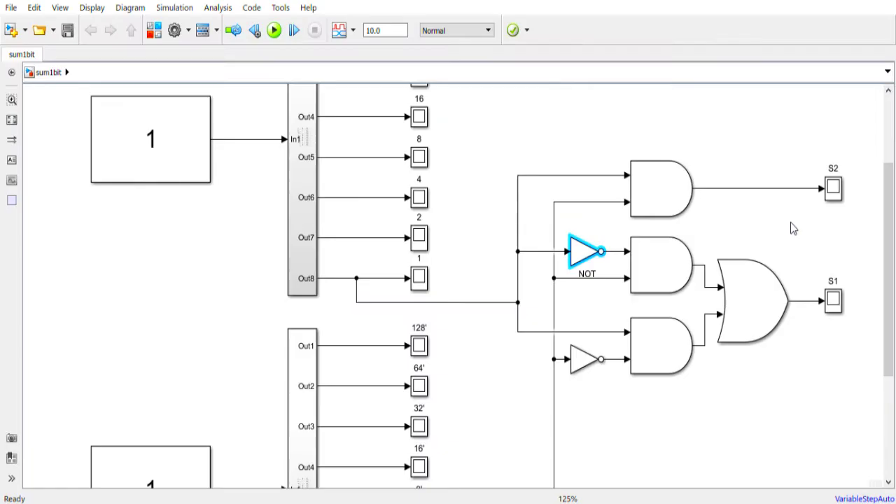
{"action": "left_click", "coordinate": [664, 205]}
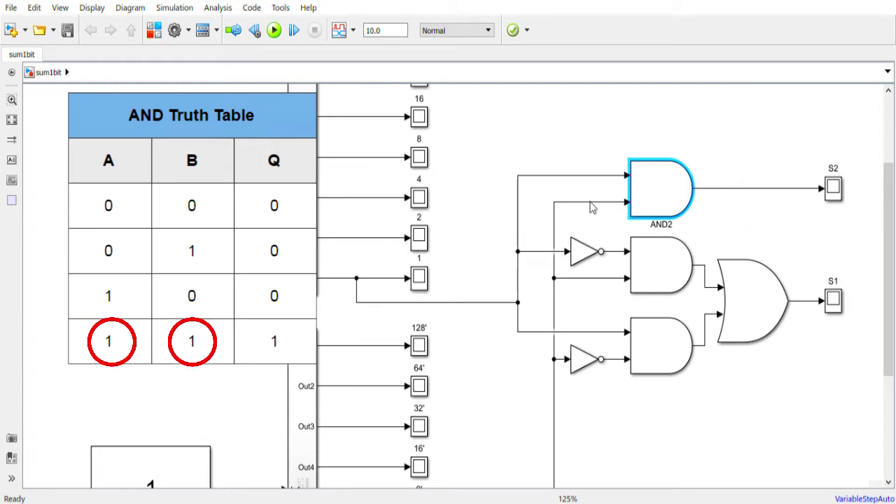
{"action": "left_click", "coordinate": [753, 296]}
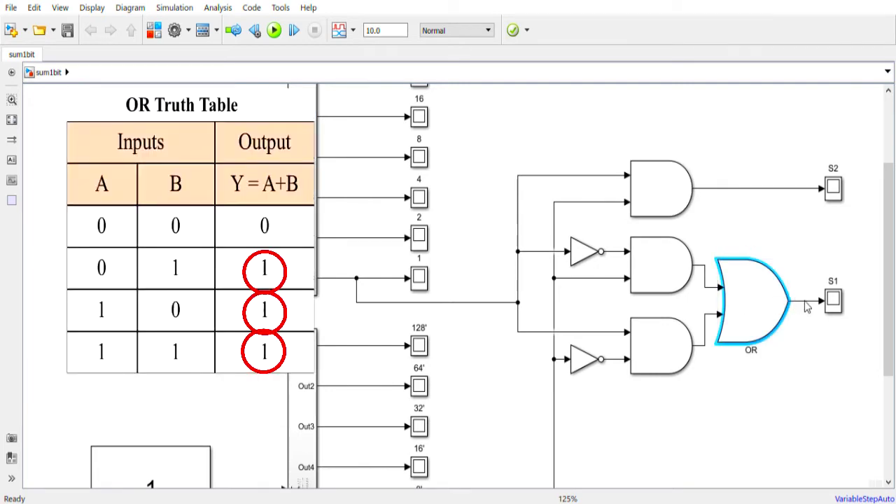
{"action": "left_click", "coordinate": [708, 316]}
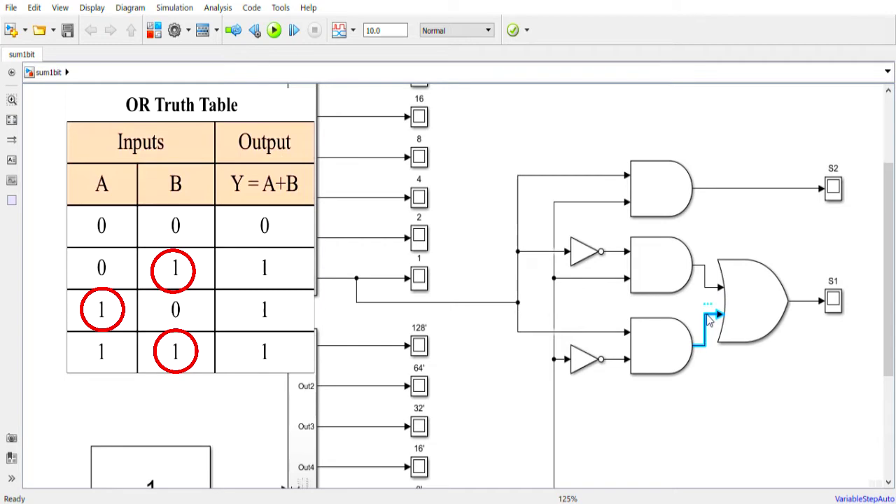
{"action": "left_click", "coordinate": [707, 284]}
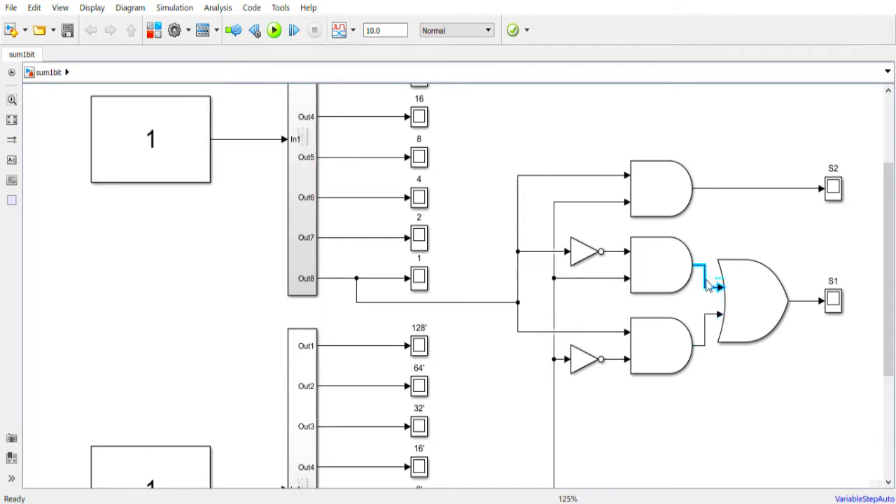
{"action": "left_click", "coordinate": [579, 248]}
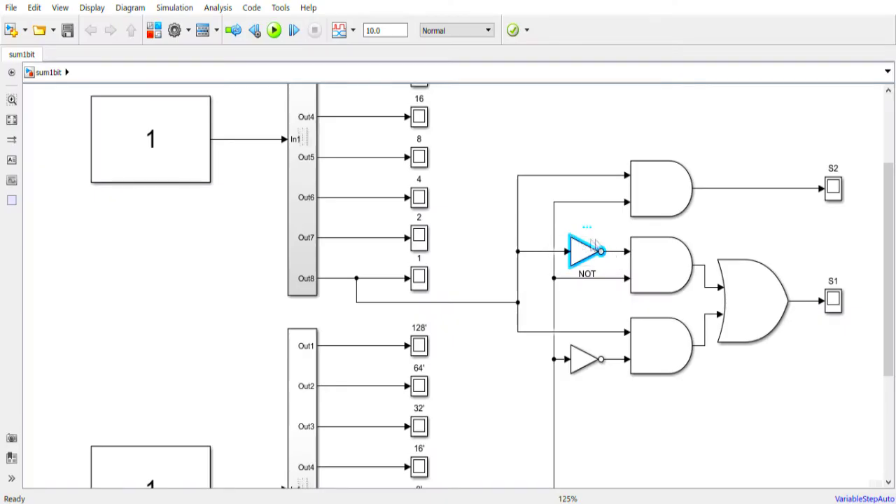
{"action": "left_click", "coordinate": [540, 251]}
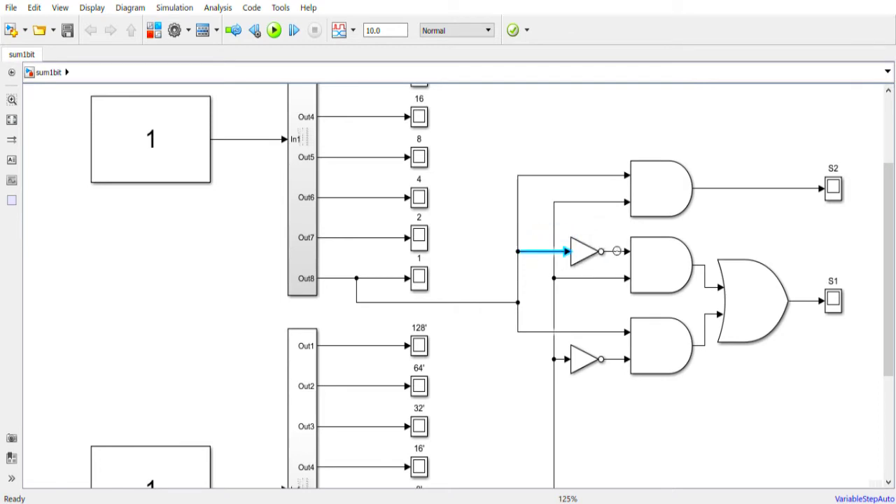
{"action": "left_click", "coordinate": [870, 270]}
{"action": "scroll", "coordinate": [870, 271], "scroll_direction": "down", "scroll_amount": 2}
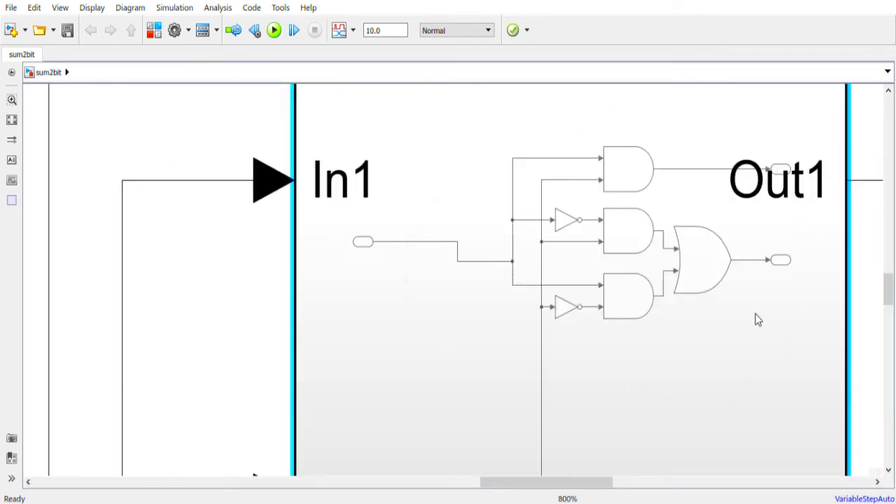
Zoom out from Subsystem2 and fit the whole sum2bit diagram in view.
{"action": "scroll", "coordinate": [667, 346], "scroll_direction": "down", "scroll_amount": 3}
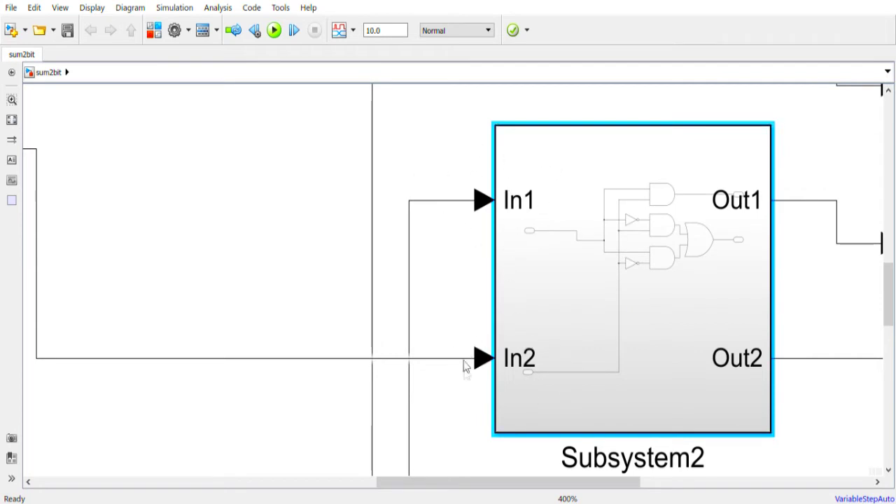
{"action": "key", "text": "alt+1"}
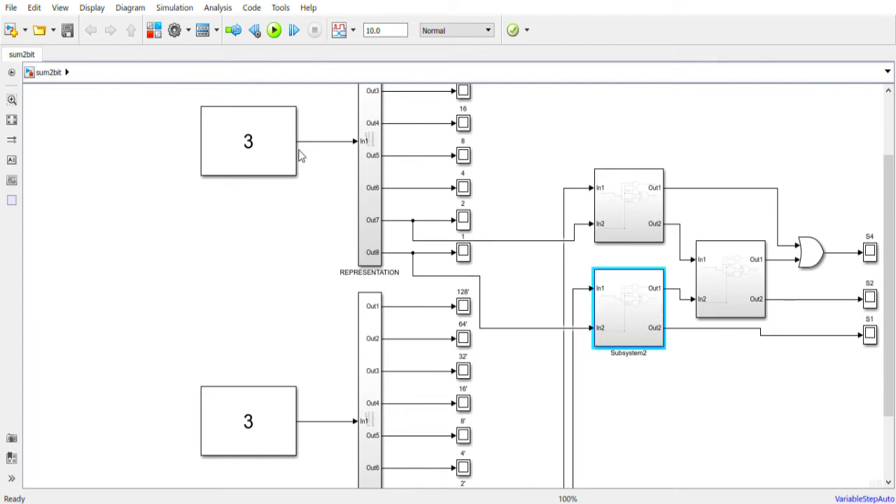
Inspect Subsystem1 in the sum2bit diagram and step the 2-bit adder simulation forward.
{"action": "scroll", "coordinate": [468, 473], "scroll_direction": "down", "scroll_amount": 3}
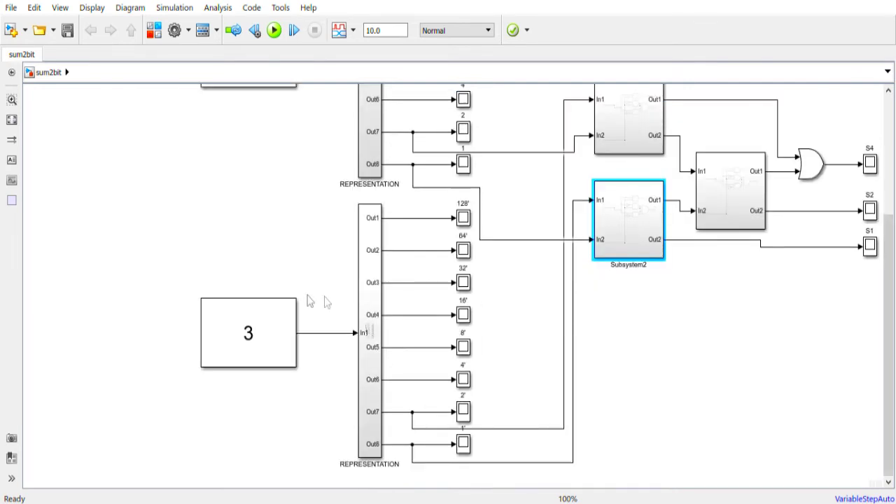
{"action": "scroll", "coordinate": [635, 184], "scroll_direction": "up", "scroll_amount": 1}
{"action": "left_click", "coordinate": [635, 181]}
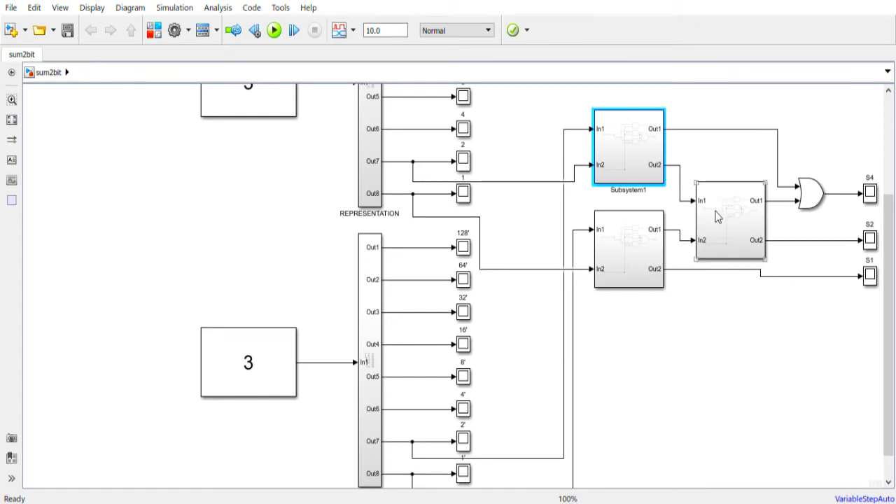
{"action": "left_click", "coordinate": [697, 144]}
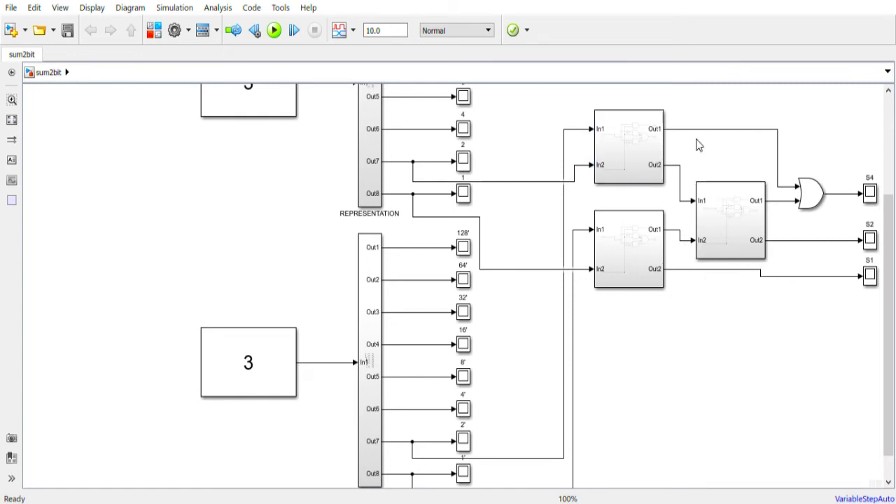
{"action": "scroll", "coordinate": [697, 144], "scroll_direction": "down", "scroll_amount": 2}
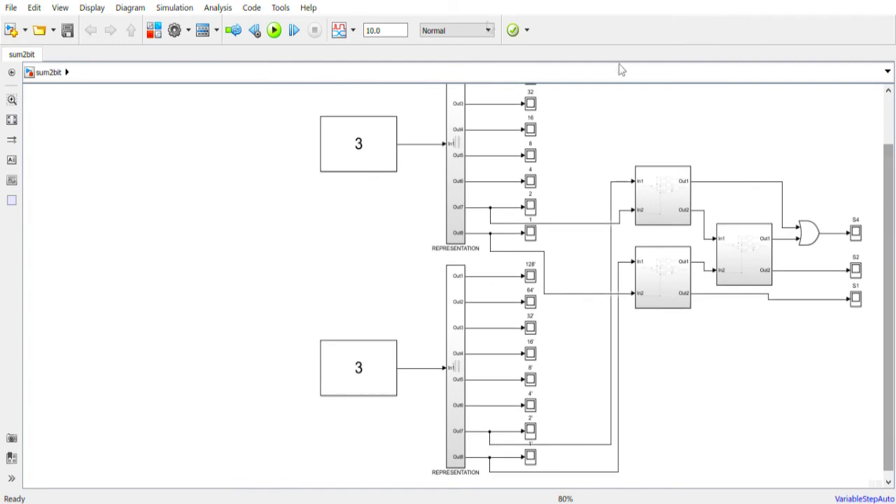
{"action": "left_click", "coordinate": [293, 30]}
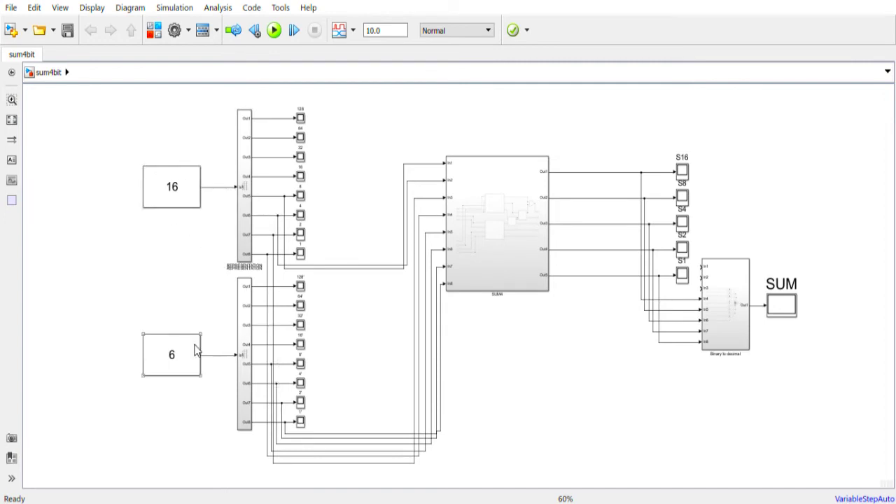
Set the upper constant to 15, view Binary to decimal's weighted sum, and return to sum4bit.
{"action": "key", "text": "ctrl+z"}
{"action": "double_click", "coordinate": [732, 304]}
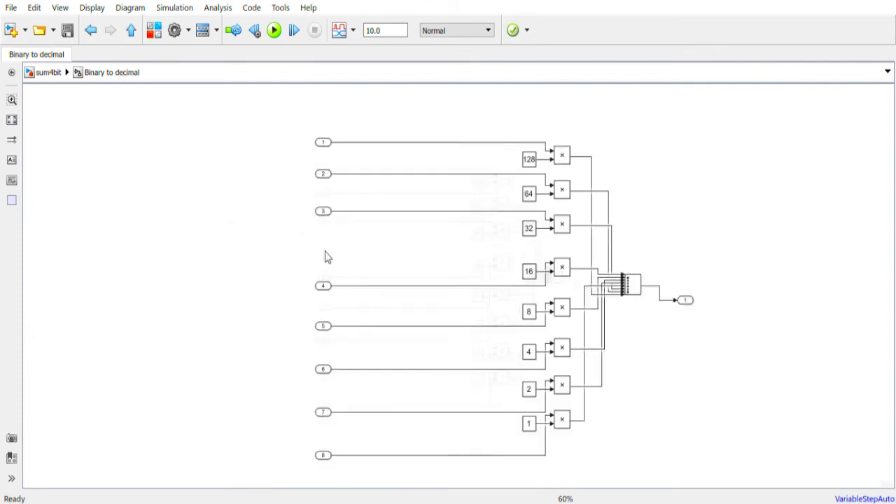
{"action": "key", "text": "alt+1"}
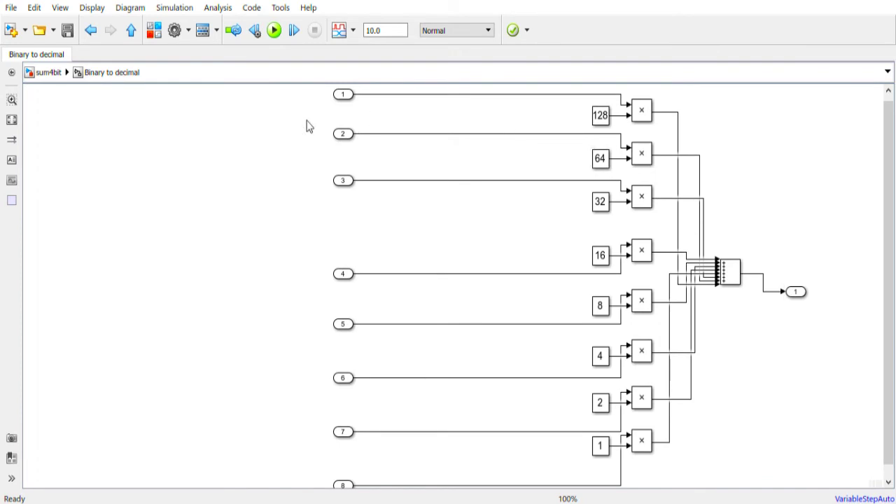
{"action": "left_click", "coordinate": [89, 31]}
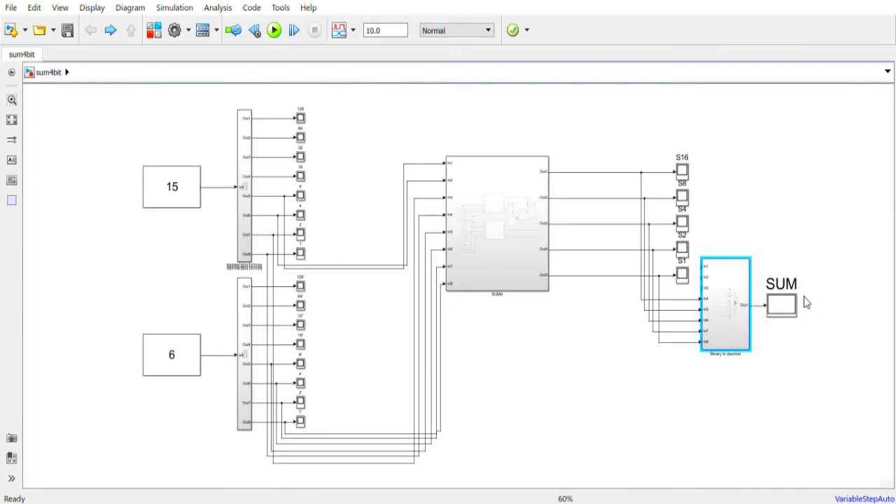
Run the 4-bit adder simulation adding 15 and 6.
{"action": "scroll", "coordinate": [214, 196], "scroll_direction": "up", "scroll_amount": 3}
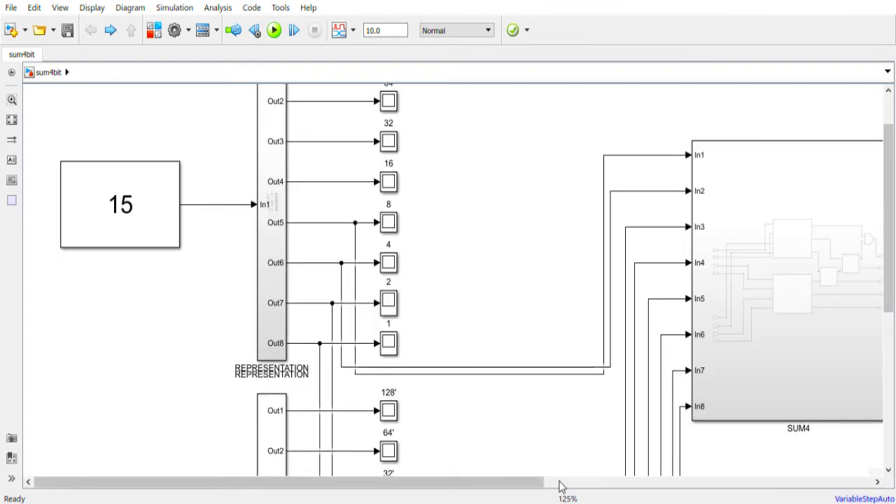
{"action": "left_click_drag", "start_coordinate": [894, 223], "coordinate": [889, 199]}
{"action": "key", "text": "ctrl+t"}
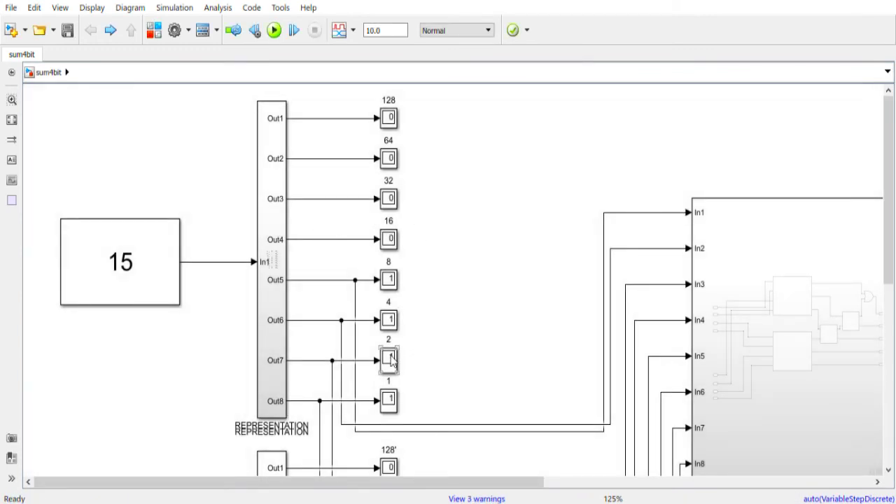
Review the SUM4 outputs and Display blocks: S16, S4 and S1 read 1, SUM shows 21.
{"action": "scroll", "coordinate": [381, 413], "scroll_direction": "down", "scroll_amount": 5}
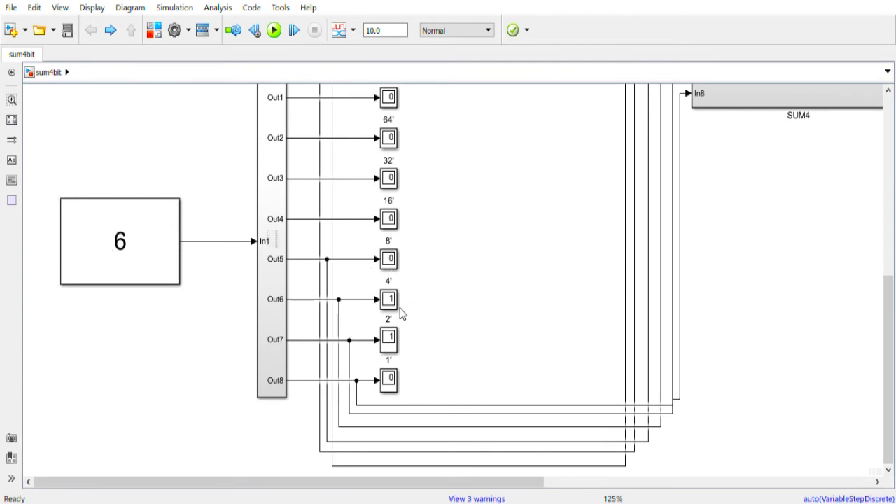
{"action": "scroll", "coordinate": [399, 389], "scroll_direction": "up", "scroll_amount": 4}
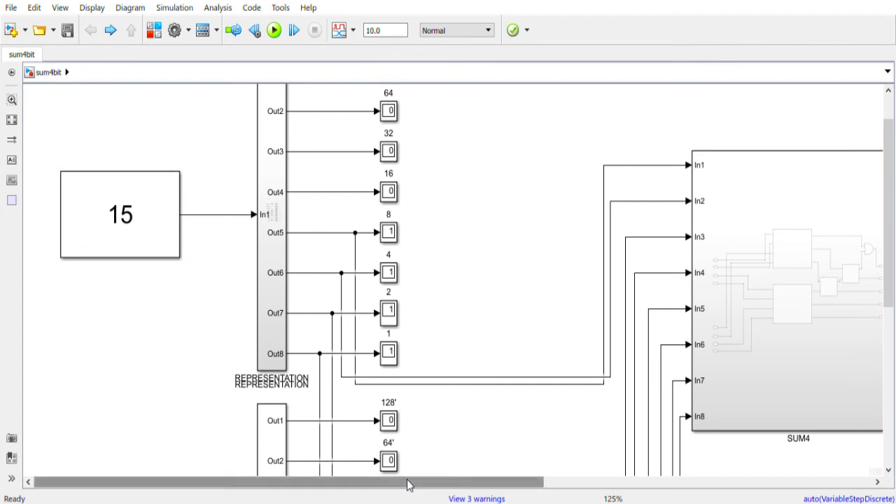
{"action": "left_click_drag", "start_coordinate": [408, 482], "coordinate": [559, 496]}
{"action": "left_click", "coordinate": [549, 240]}
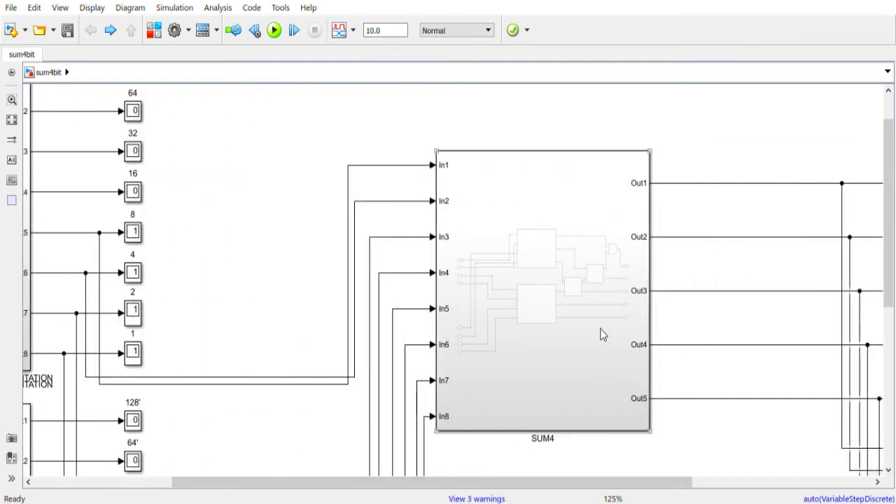
{"action": "left_click_drag", "start_coordinate": [550, 486], "coordinate": [632, 485]}
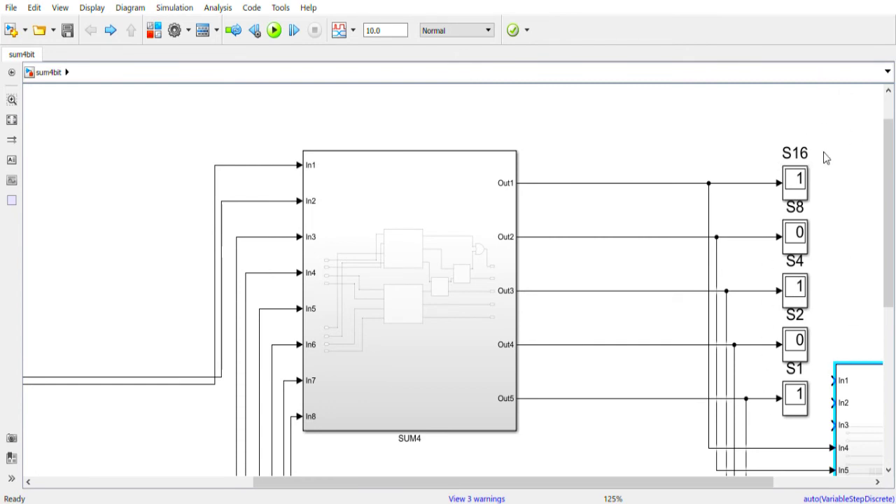
{"action": "scroll", "coordinate": [825, 156], "scroll_direction": "right", "scroll_amount": 3}
{"action": "scroll", "coordinate": [836, 189], "scroll_direction": "down", "scroll_amount": 3}
{"action": "left_click_drag", "start_coordinate": [674, 482], "coordinate": [687, 488]}
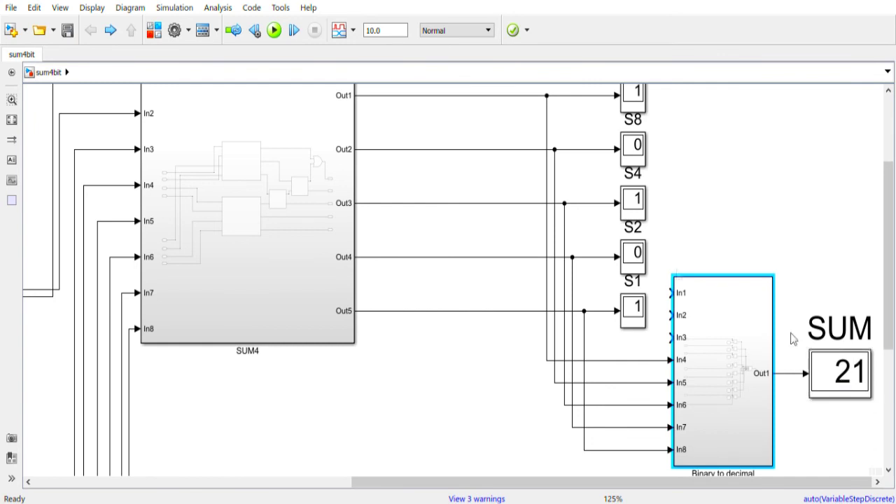
{"action": "scroll", "coordinate": [526, 216], "scroll_direction": "down", "scroll_amount": 3}
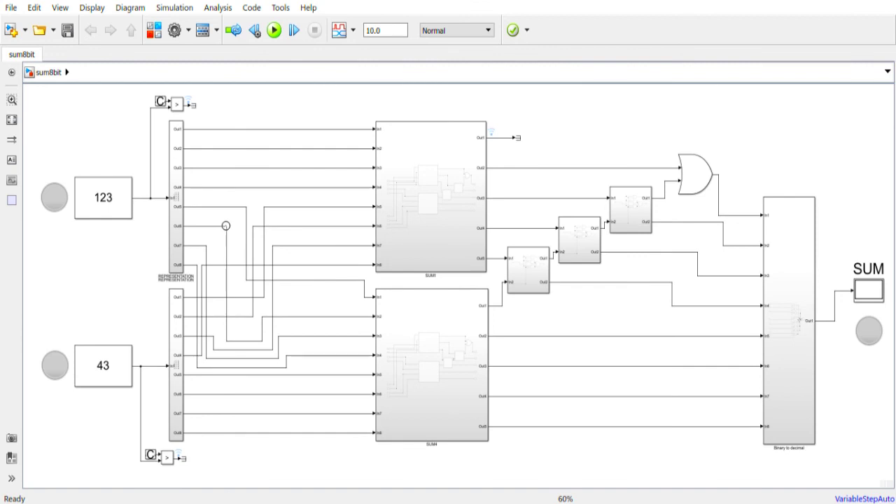
Set the first constant to 300 and run the 8-bit adder, tripping a red overflow lamp.
{"action": "double_click", "coordinate": [107, 201]}
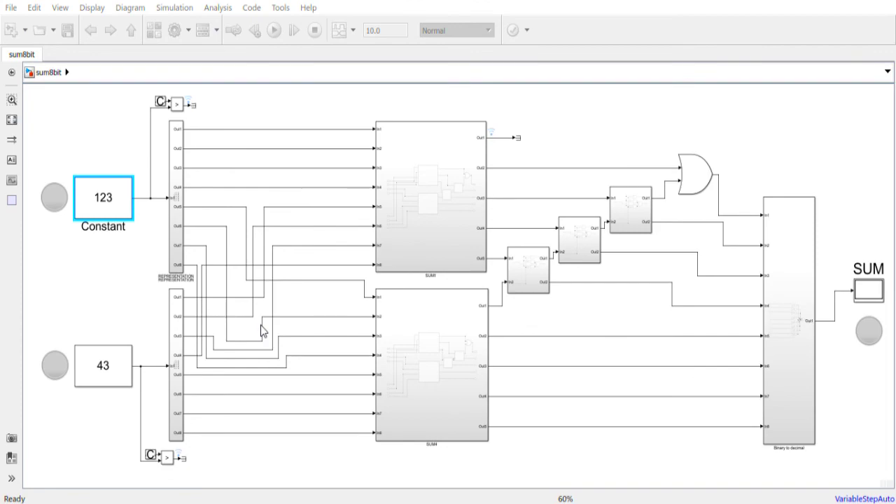
{"action": "key", "text": "Return"}
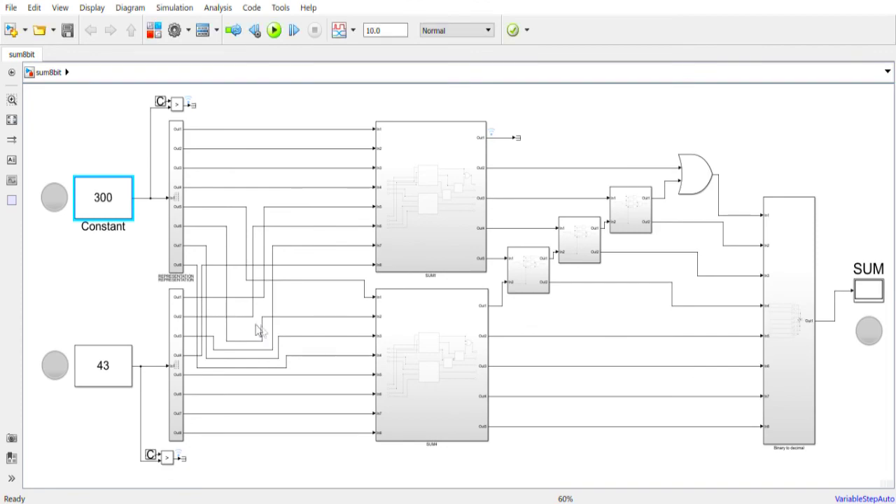
{"action": "left_click", "coordinate": [275, 32]}
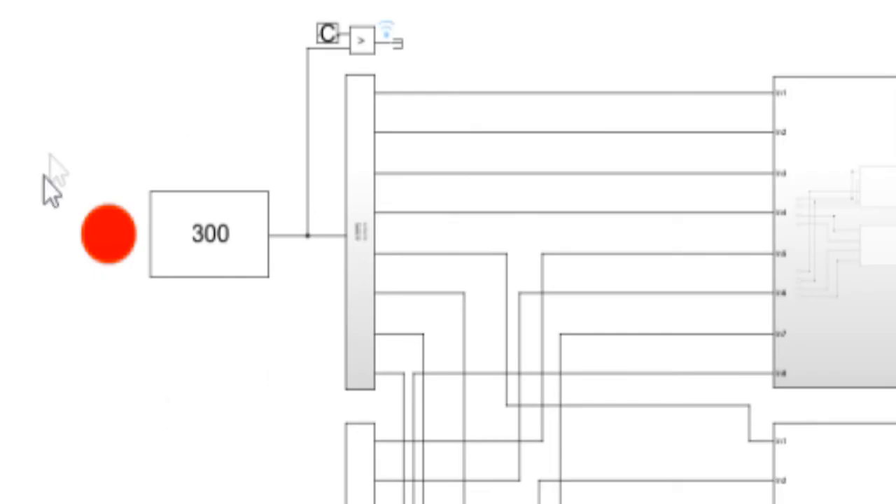
Rerun with constants 72 and 43, giving SUM 115 with all overflow lamps green.
{"action": "left_click", "coordinate": [86, 242]}
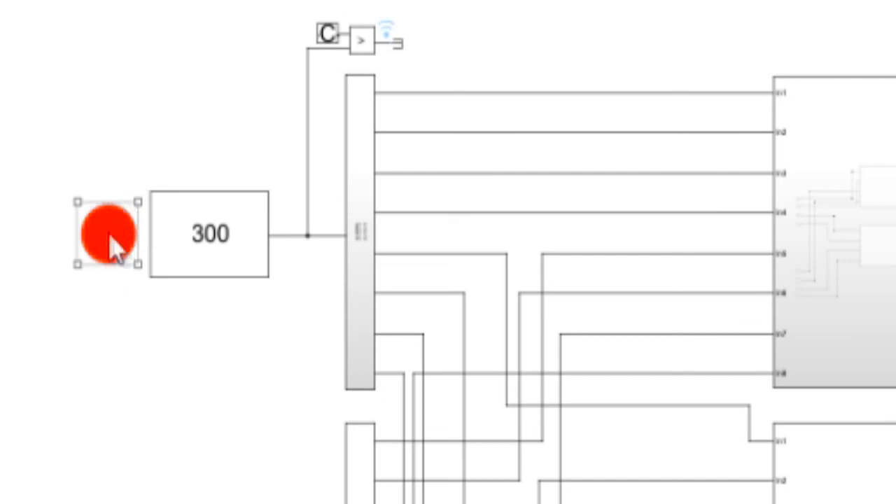
{"action": "left_click", "coordinate": [275, 30]}
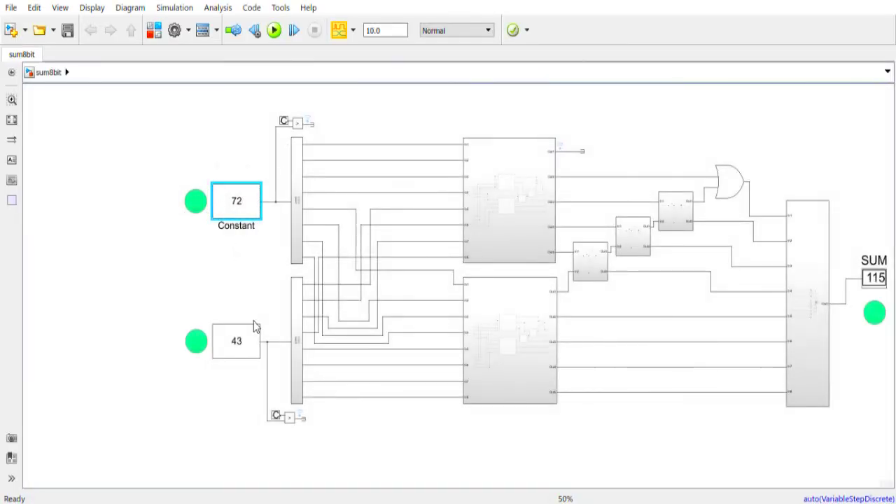
{"action": "left_click", "coordinate": [222, 342]}
{"action": "left_click", "coordinate": [885, 278]}
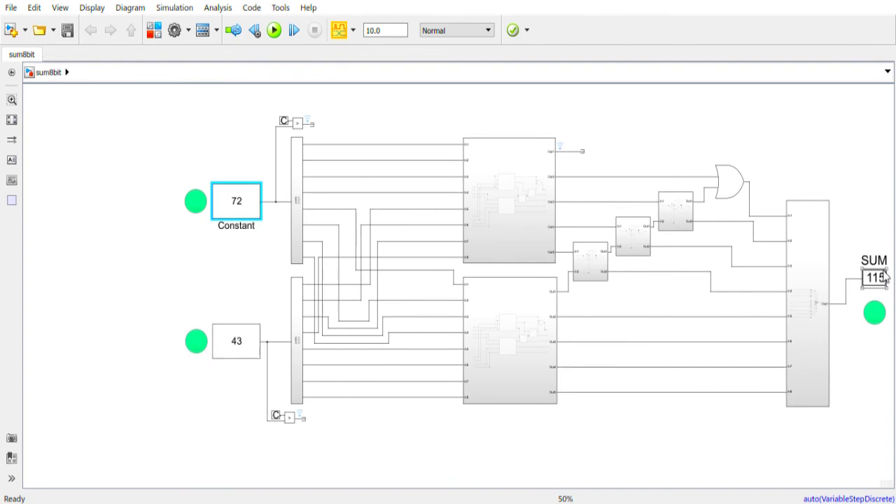